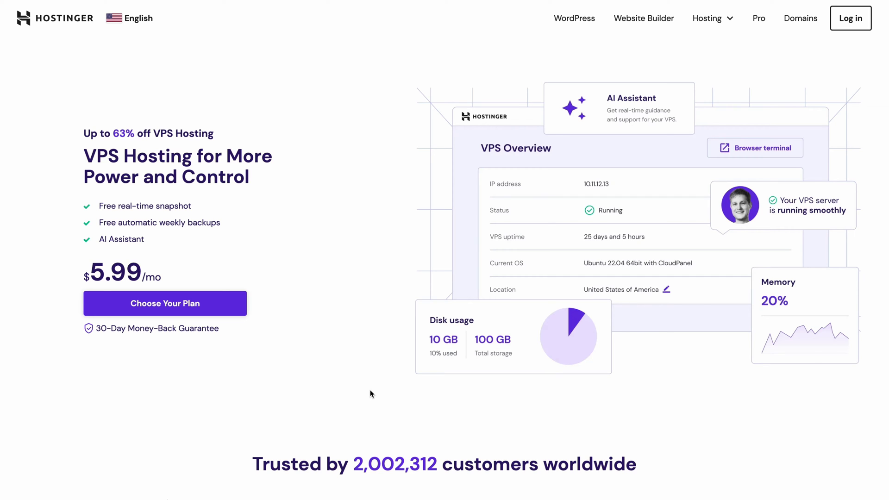
- Go to the VPS pricing plans and add the KVM 2 plan to the cart
left_click(233, 308)
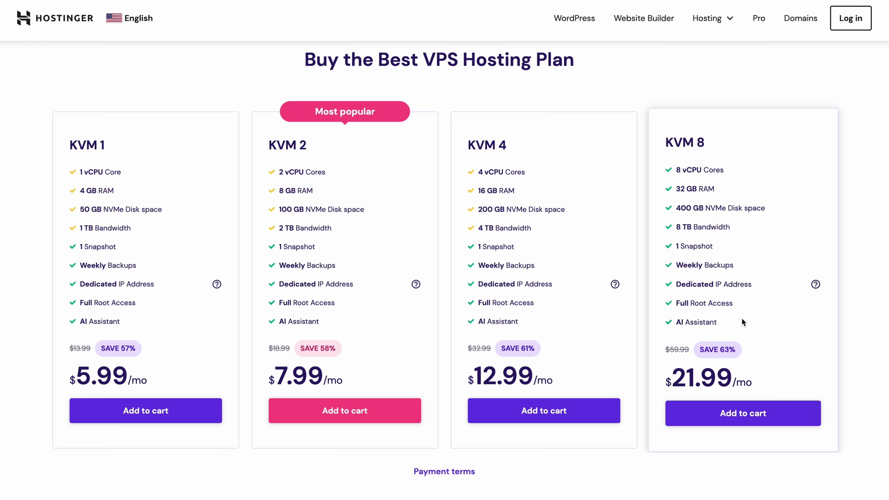
left_click(384, 413)
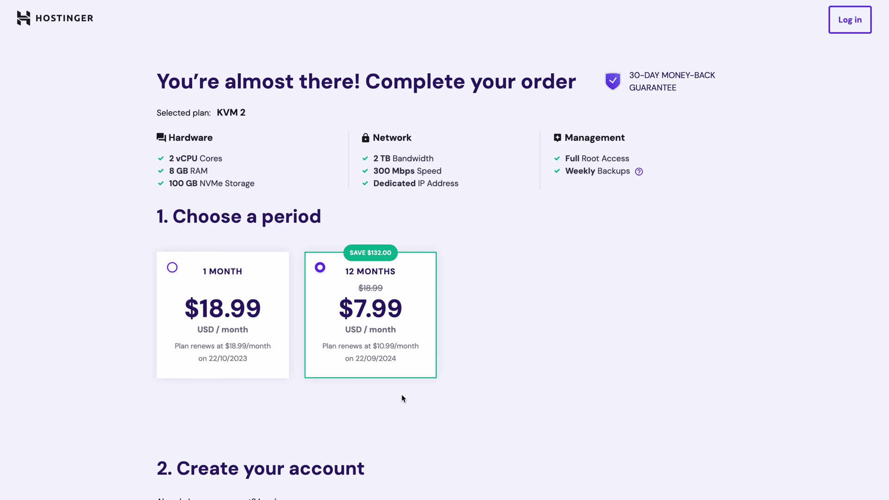
- Enter the account e-mail address on the checkout page
scroll(396, 402, "down", 9)
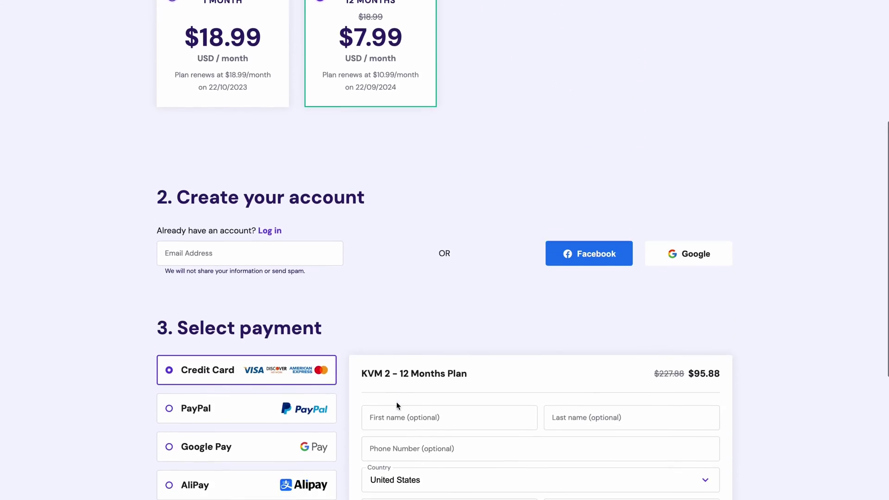
left_click(238, 111)
type("enter")
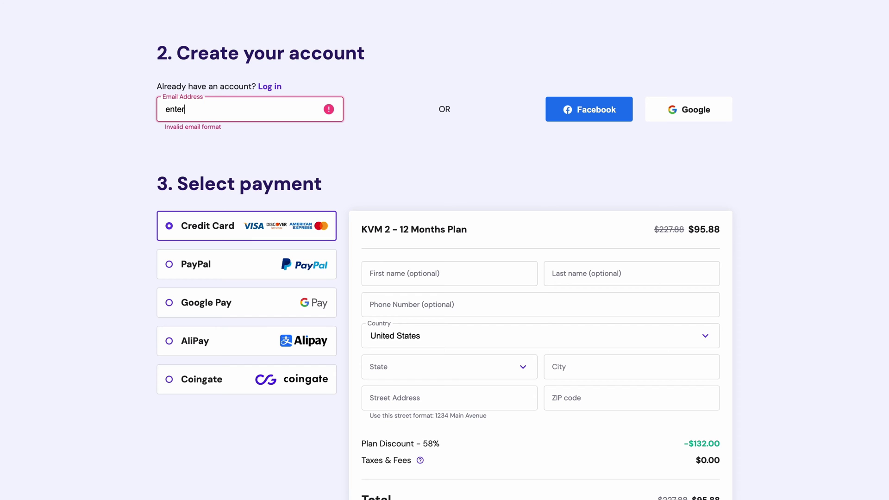
type("email@gmail.com")
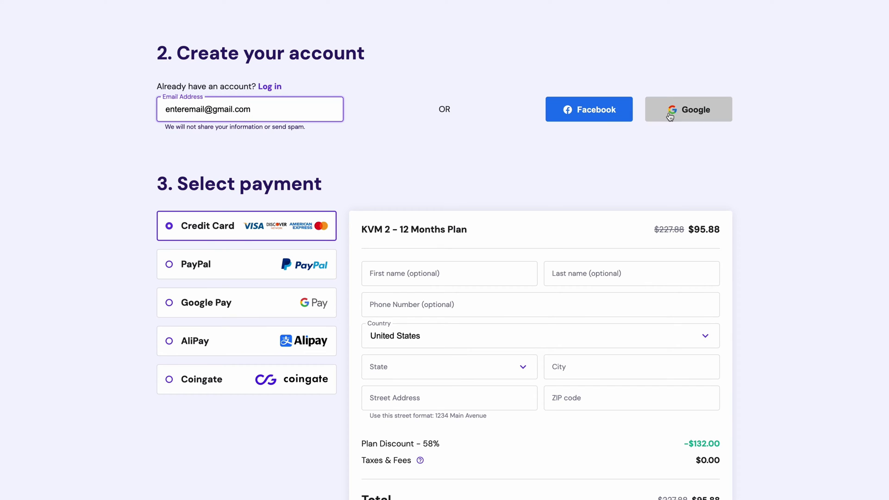
- Apply the coupon code VPS10 to the KVM 2 order
scroll(505, 160, "down", 3)
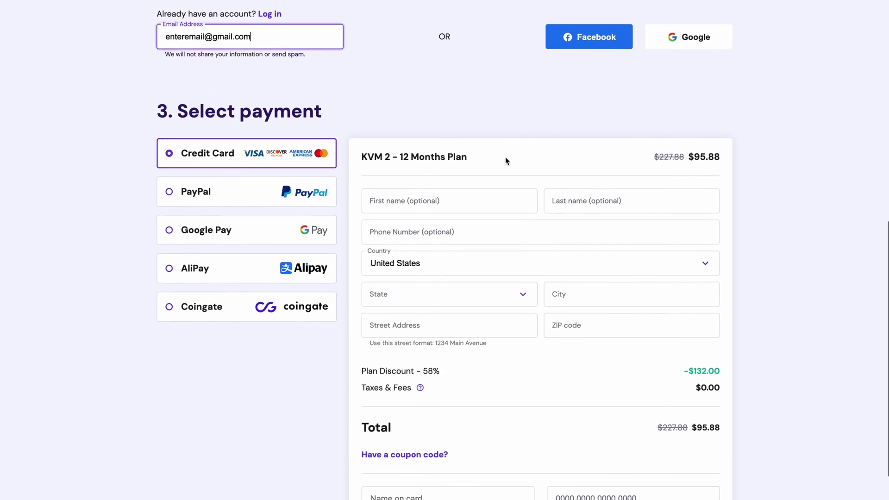
scroll(506, 160, "down", 2)
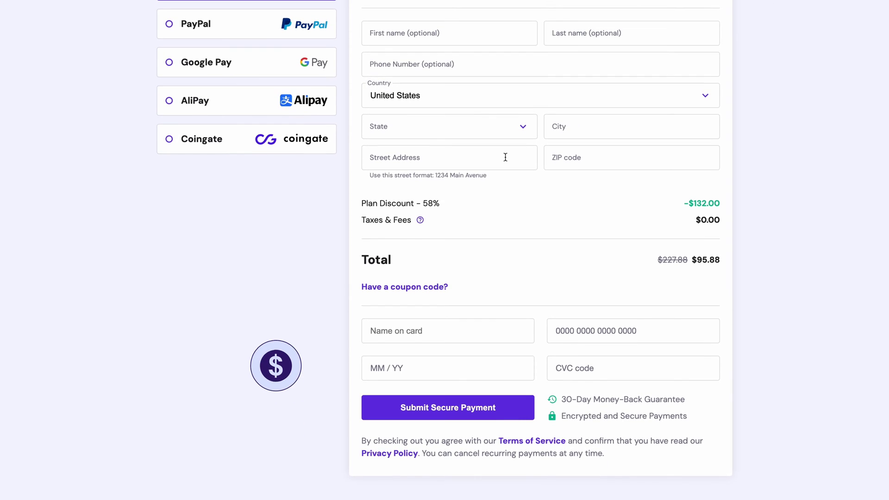
left_click(419, 287)
left_click(426, 316)
type("VPS10")
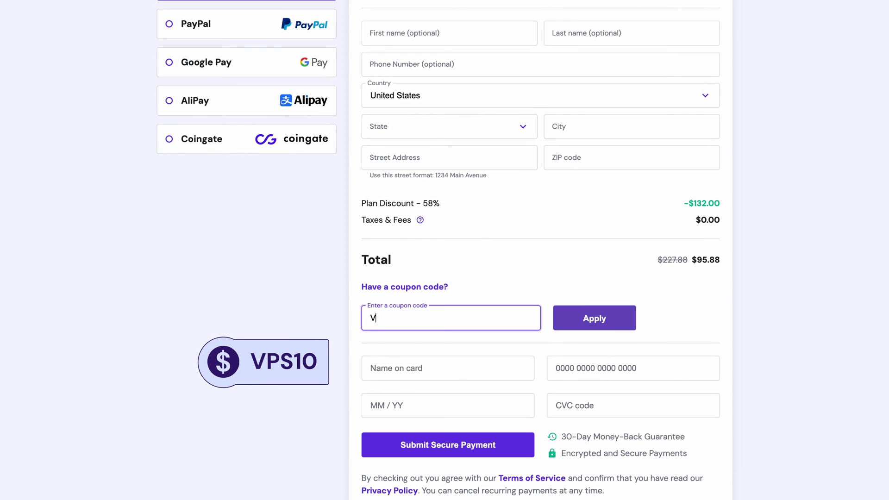
left_click(570, 327)
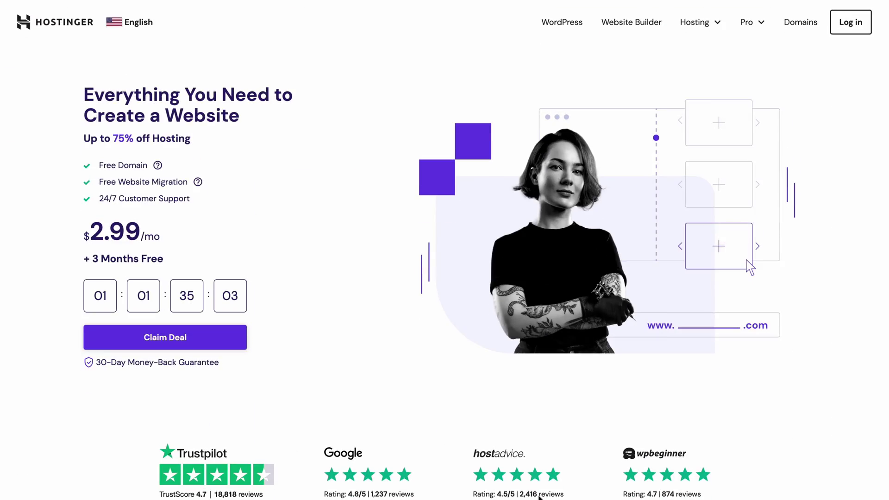
- Search for fillyourdomainname.com and confirm it is available at $9.99/yr
left_click(764, 27)
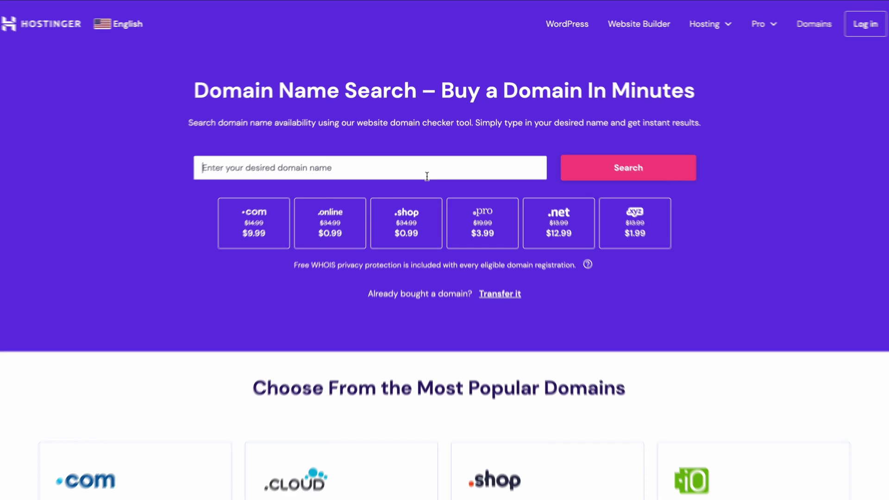
type("fillyourdomainname")
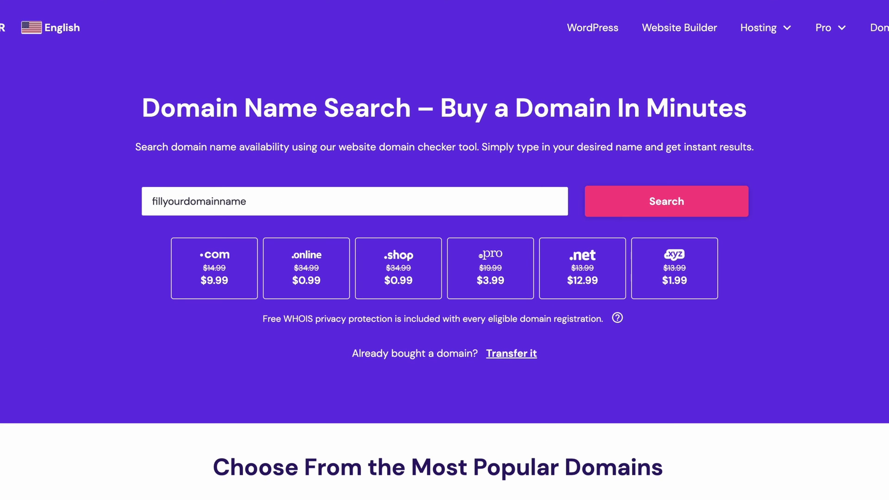
type(".com")
key("Return")
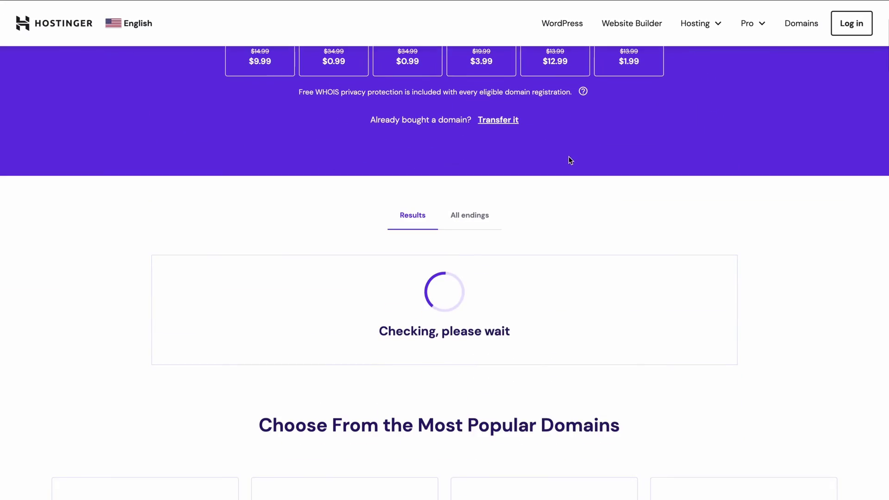
scroll(569, 158, "down", 2)
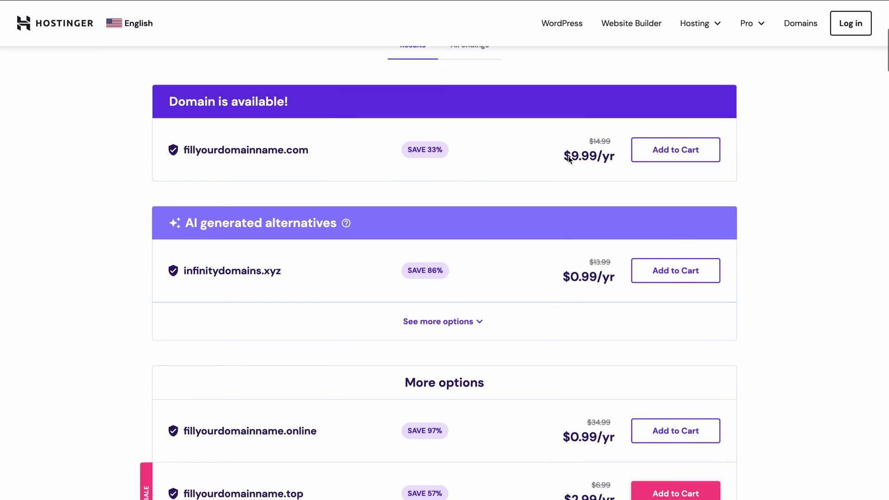
scroll(568, 158, "down", 20)
scroll(569, 159, "up", 15)
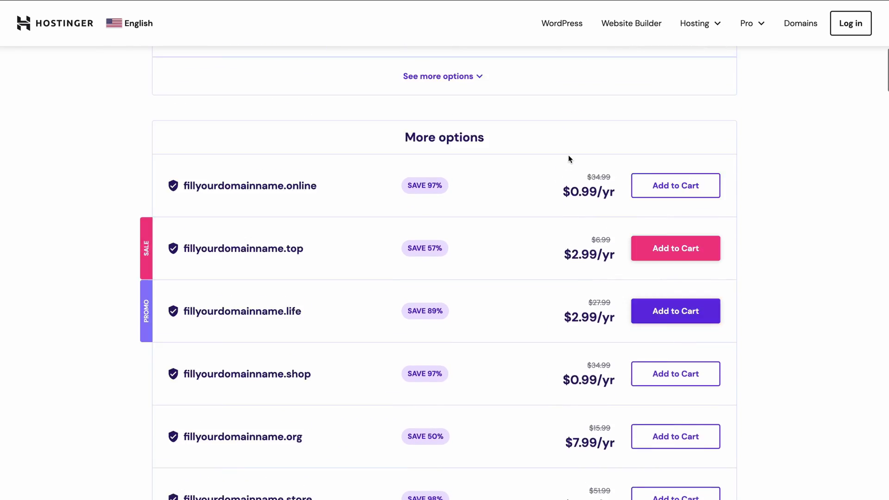
scroll(569, 155, "up", 5)
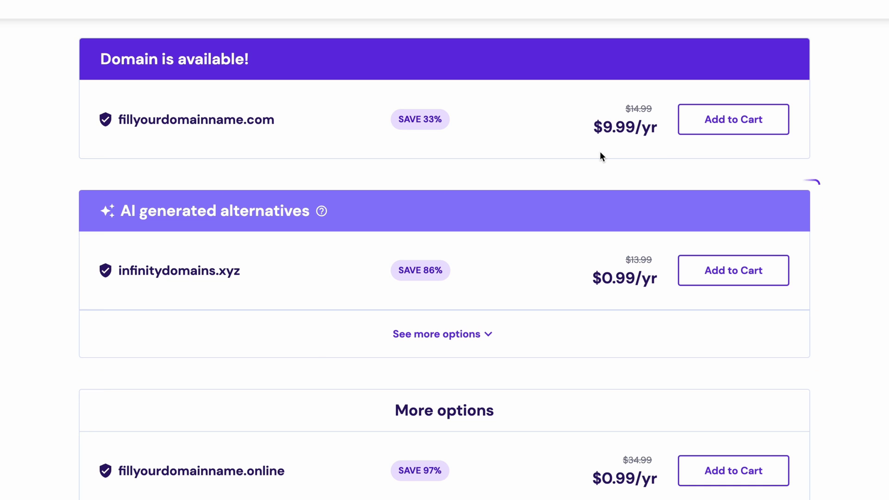
- Add fillyourdomainname.com to the cart with a 1-year registration period
left_click(705, 120)
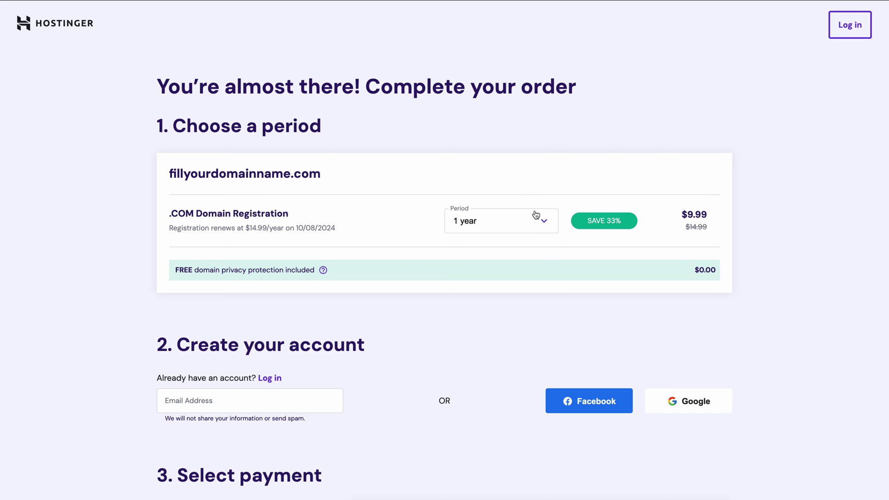
left_click(538, 219)
left_click(496, 243)
scroll(516, 342, "down", 10)
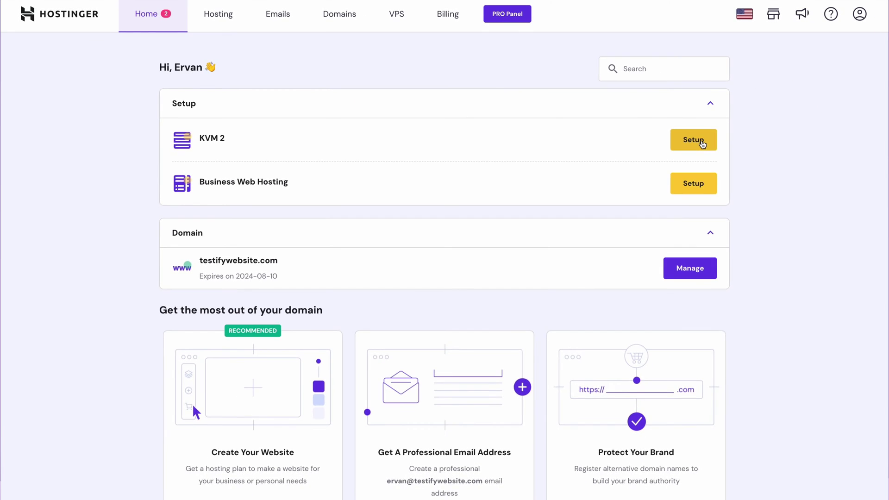
- Start the guided setup for the KVM 2 VPS, reaching the location step
left_click(791, 188)
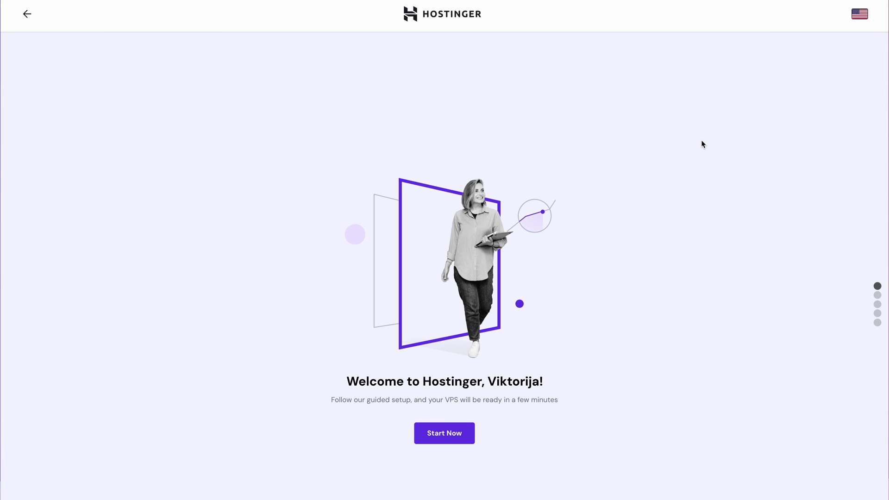
left_click(463, 433)
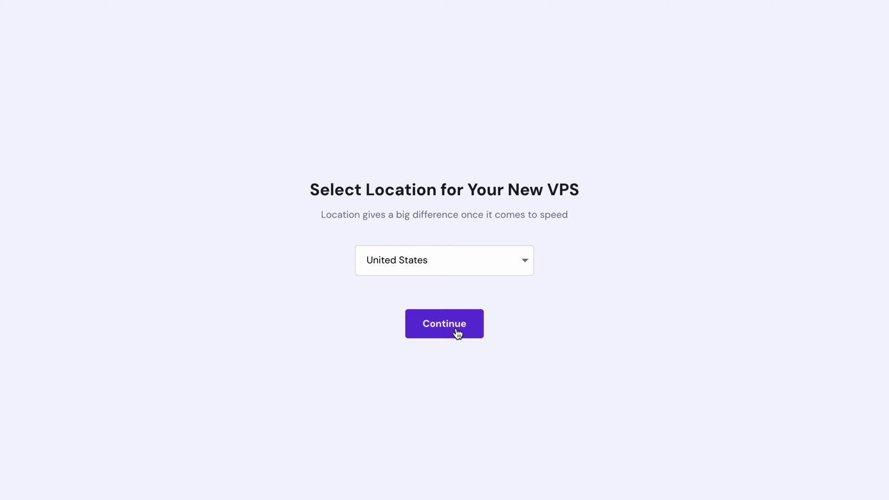
- Confirm the server location and select the Ubuntu 22.04 with CloudPanel template
left_click(457, 332)
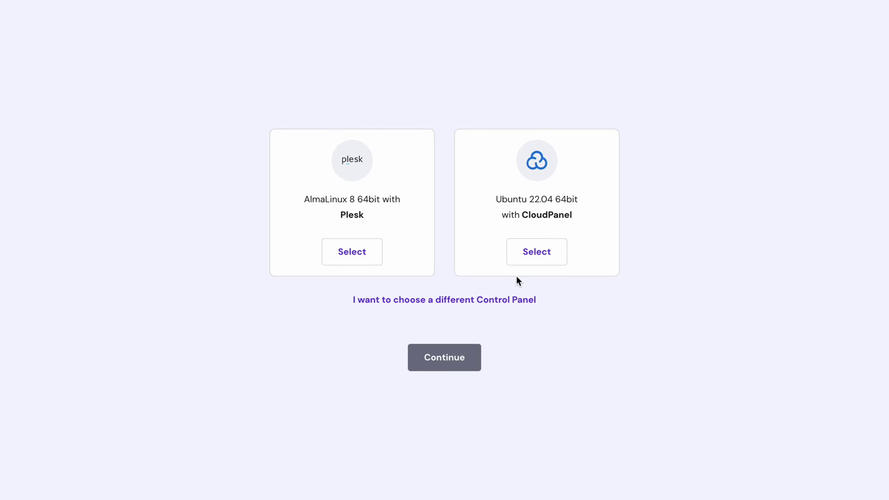
left_click(522, 263)
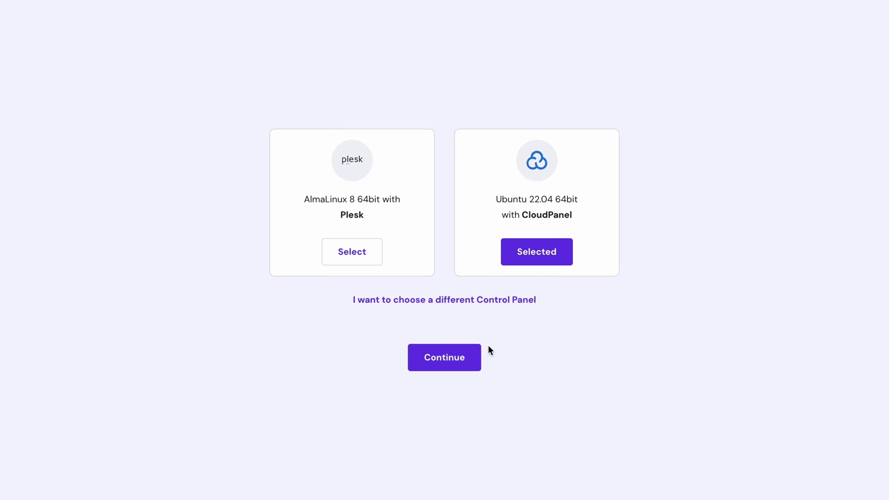
left_click(472, 365)
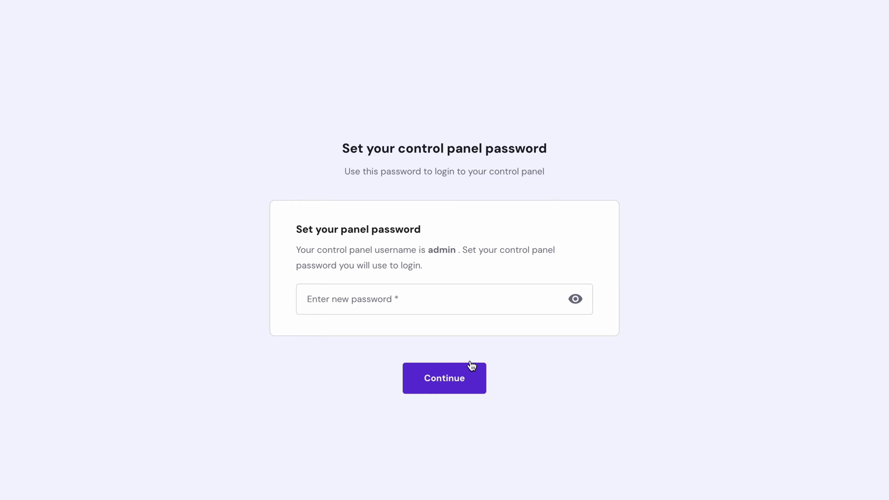
- Enter a strong CloudPanel admin password and continue
left_click(474, 314)
type("Passw@rd123456789012345")
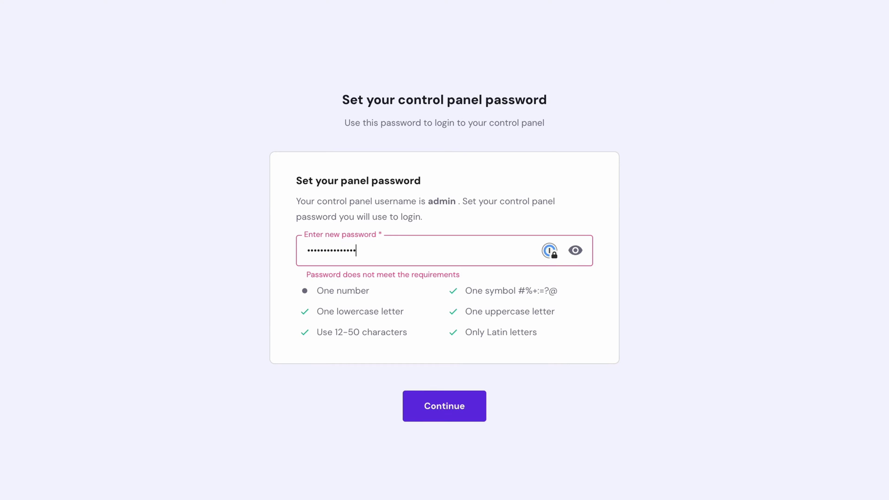
left_click(420, 396)
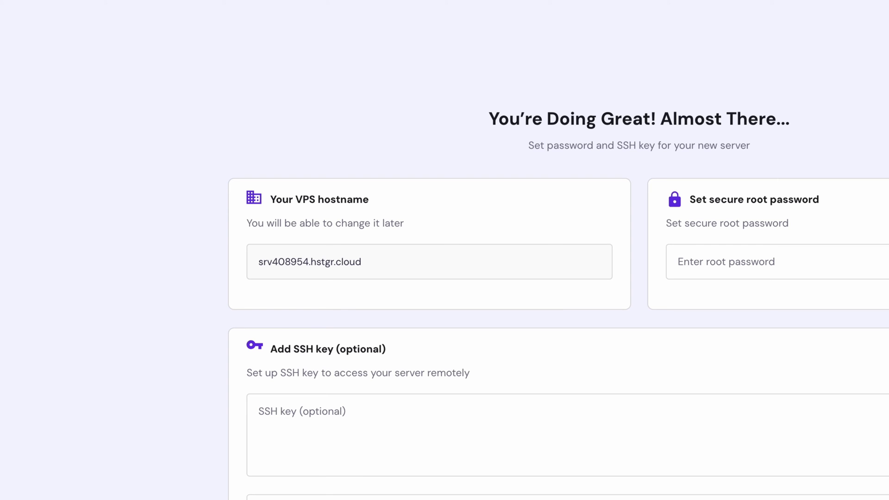
- Enter a secure root password, leave the SSH key empty, and save
left_click(722, 261)
type("********")
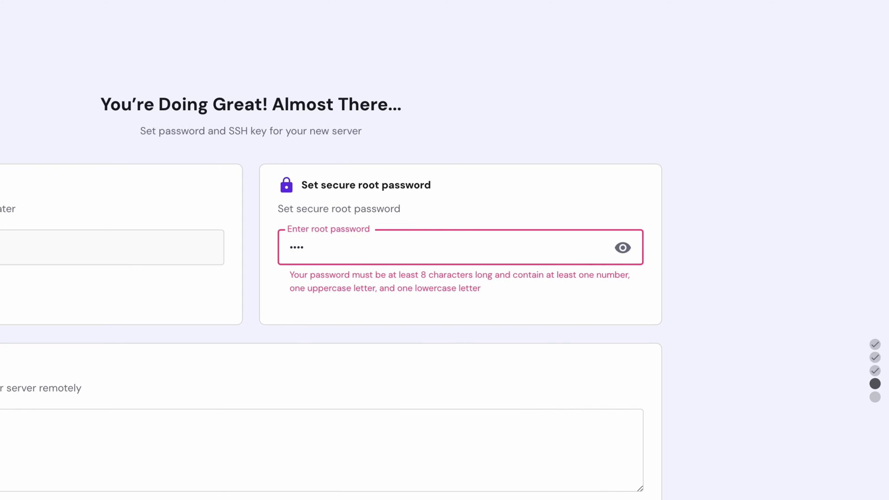
type("******")
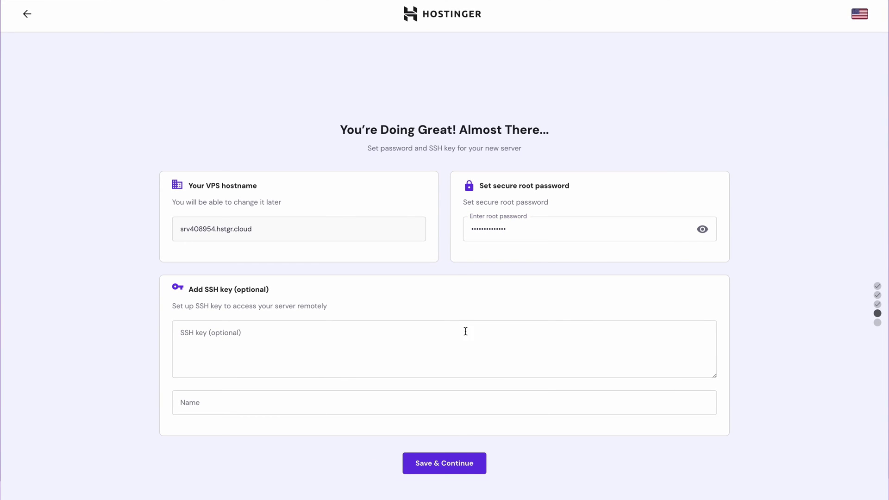
left_click(461, 463)
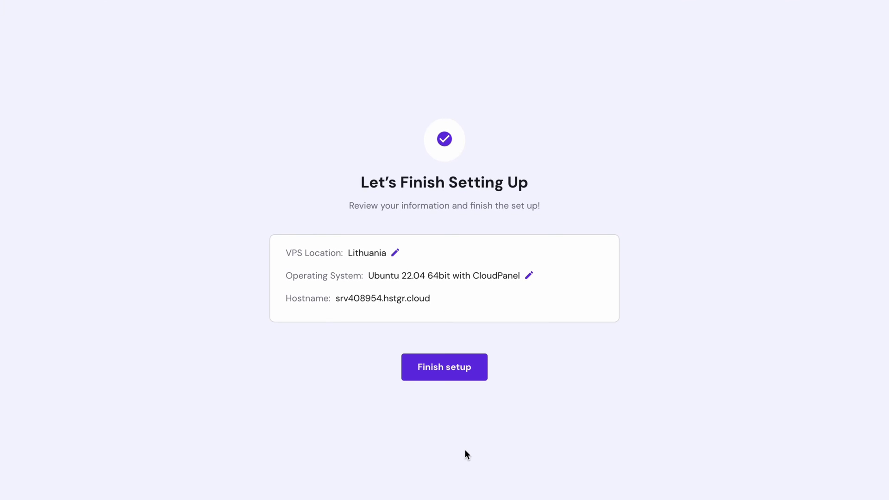
- Finish the VPS setup and open the srv408954.hstgr.cloud management overview
left_click(466, 372)
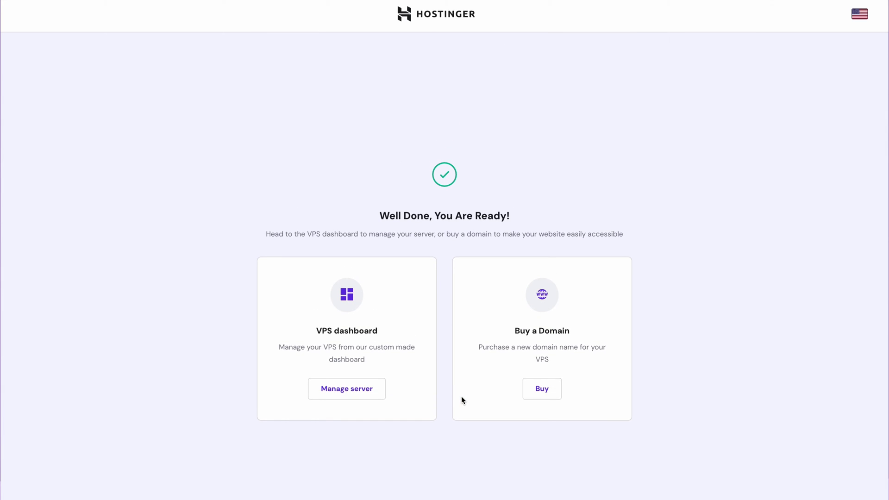
left_click(372, 387)
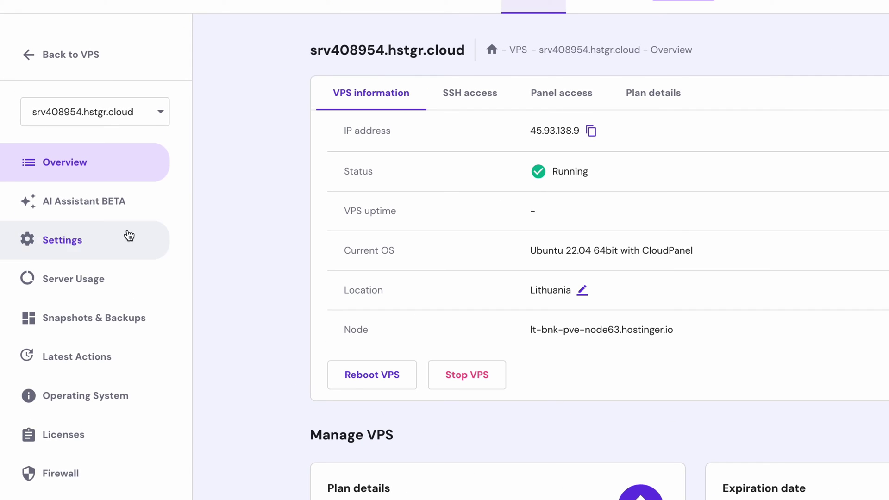
- Ask the AI Assistant 'please give me script using cloudpanel' and review its reply
left_click(115, 212)
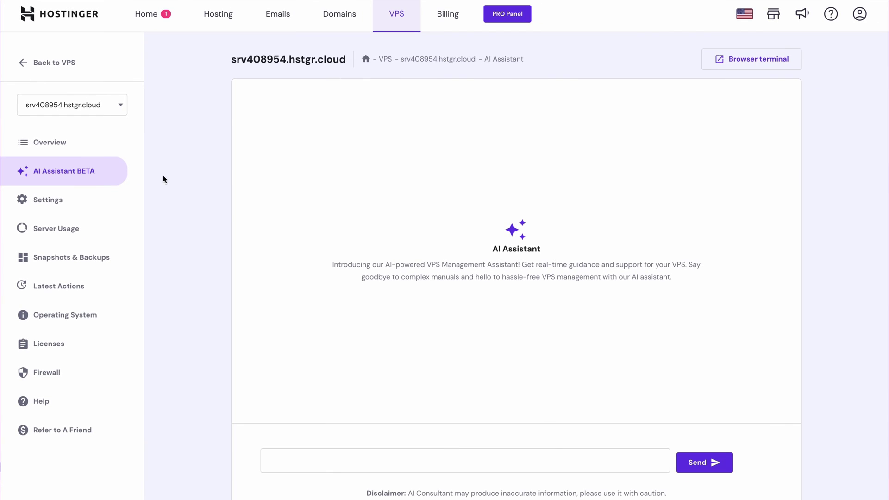
left_click(293, 459)
type("please give me script usi")
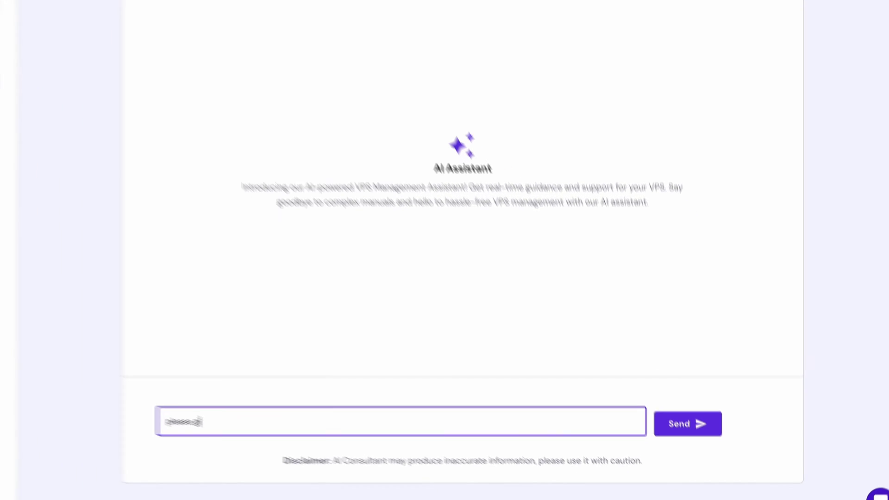
type("ng cloudpanel")
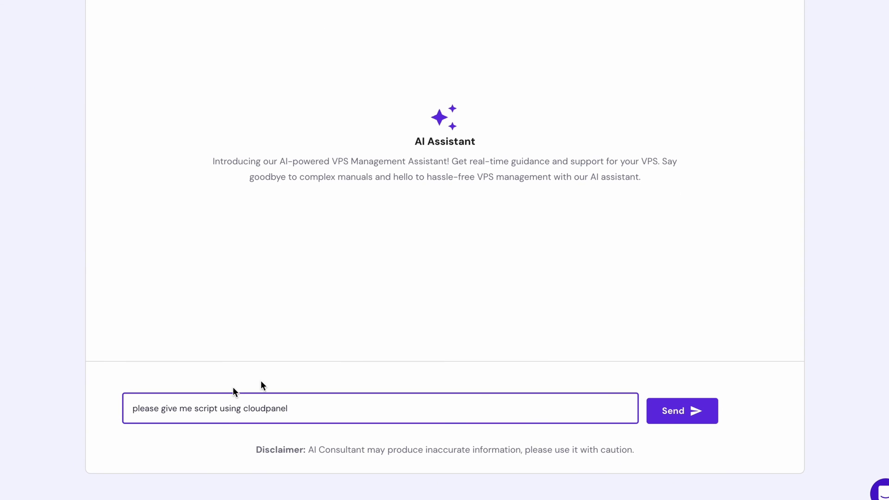
left_click(697, 425)
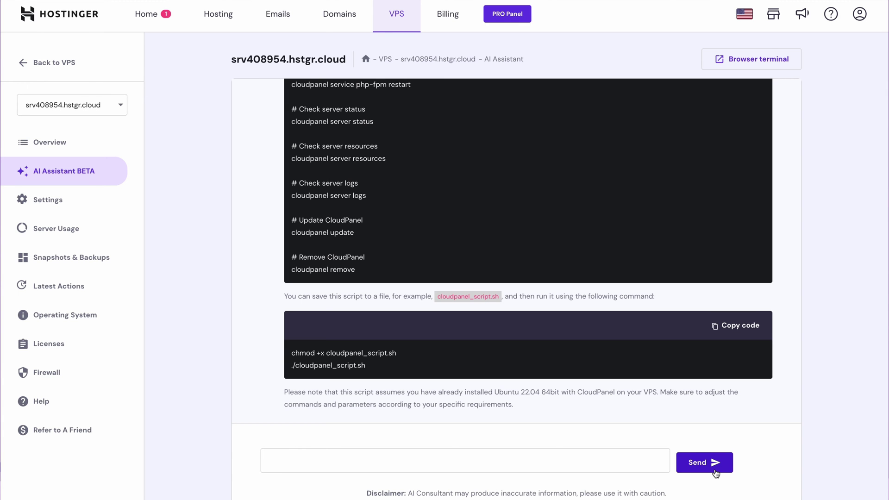
scroll(708, 355, "up", 5)
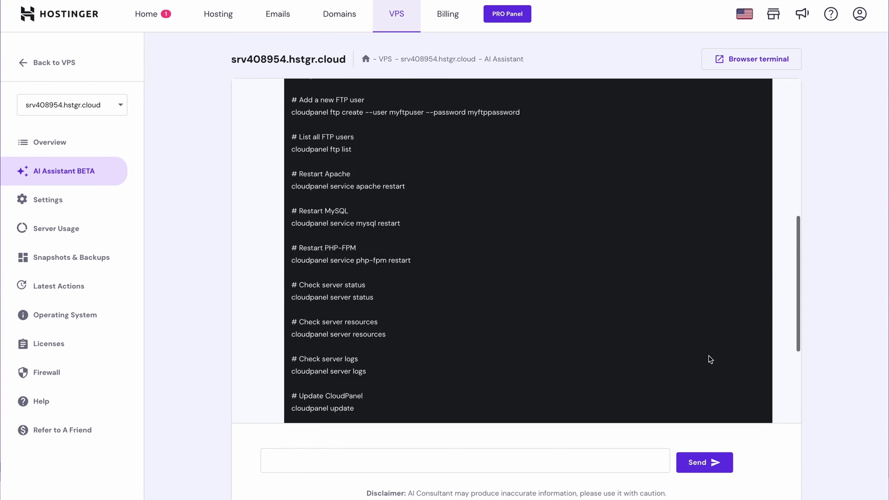
scroll(710, 360, "up", 6)
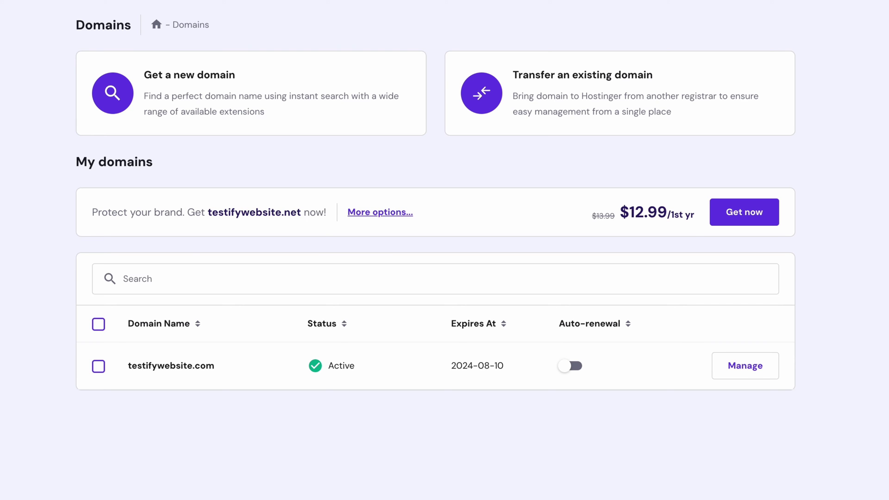
- In testifywebsite.com's DNS settings, add a root (@) A record to 45.93.138.9 with TTL 14400
left_click(733, 366)
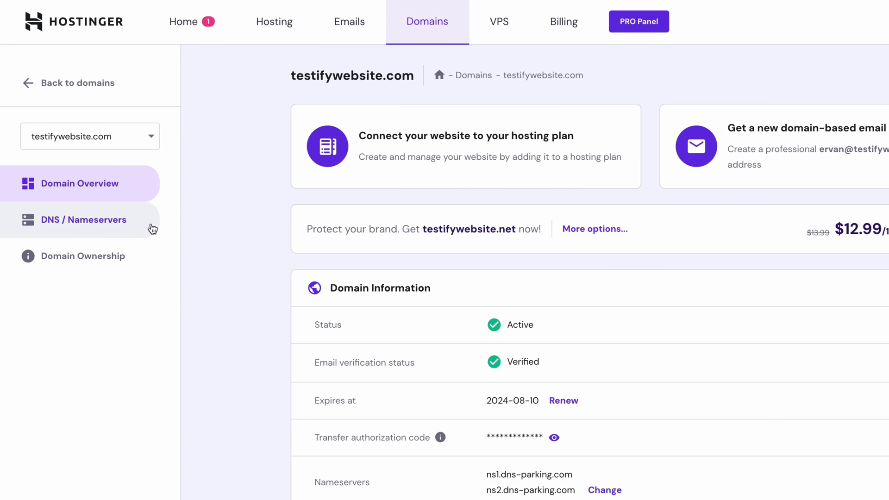
left_click(119, 184)
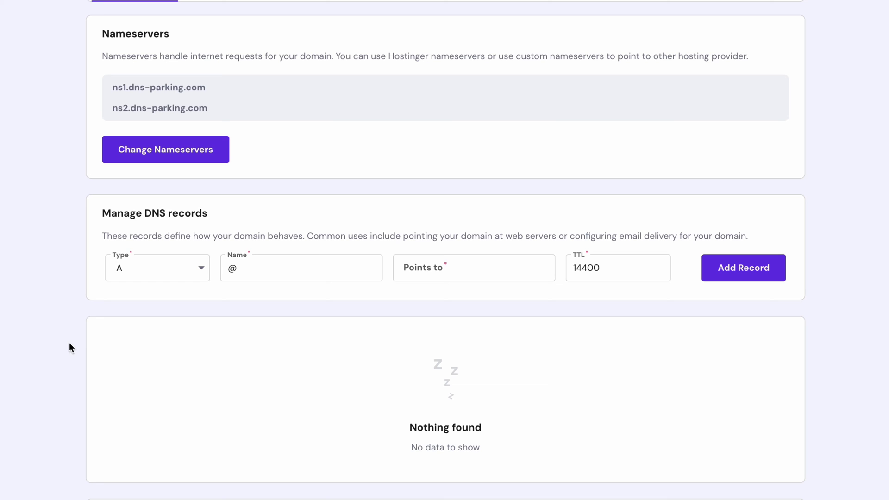
left_click(410, 261)
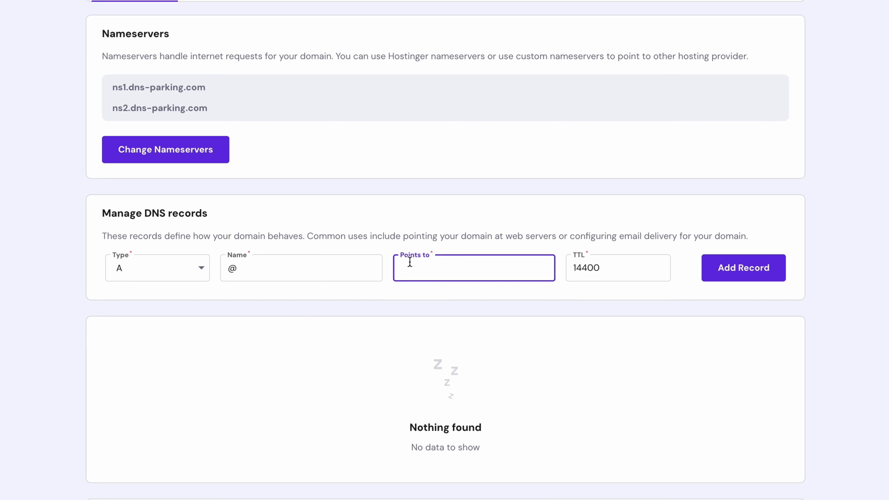
type("45.93.138.9")
left_click(432, 290)
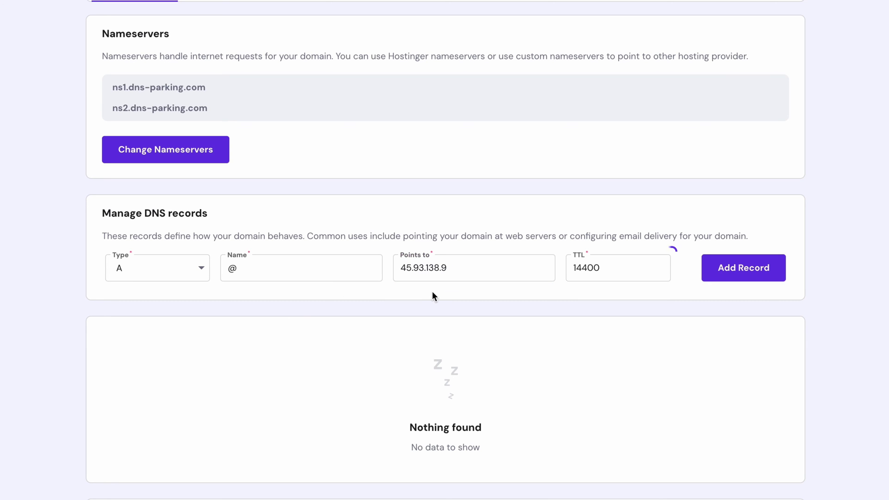
left_click(711, 267)
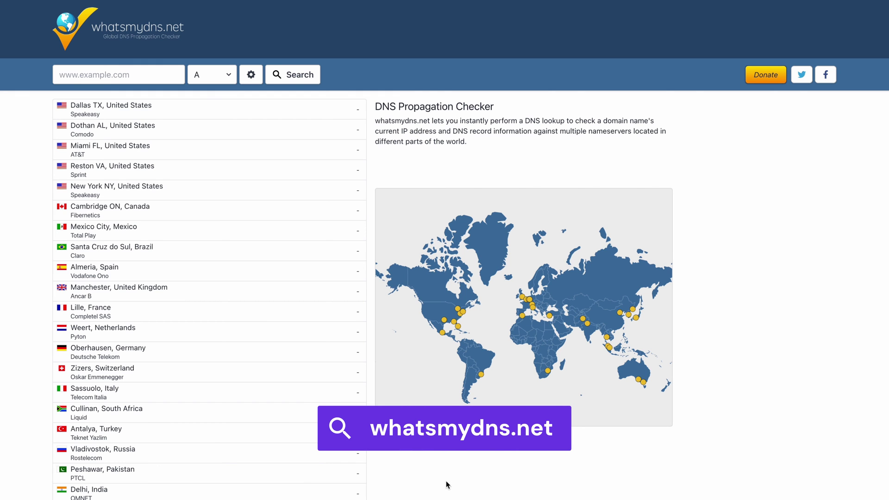
- Run a worldwide NS record lookup for testifywebsite.com on whatsmydns.net
left_click(105, 74)
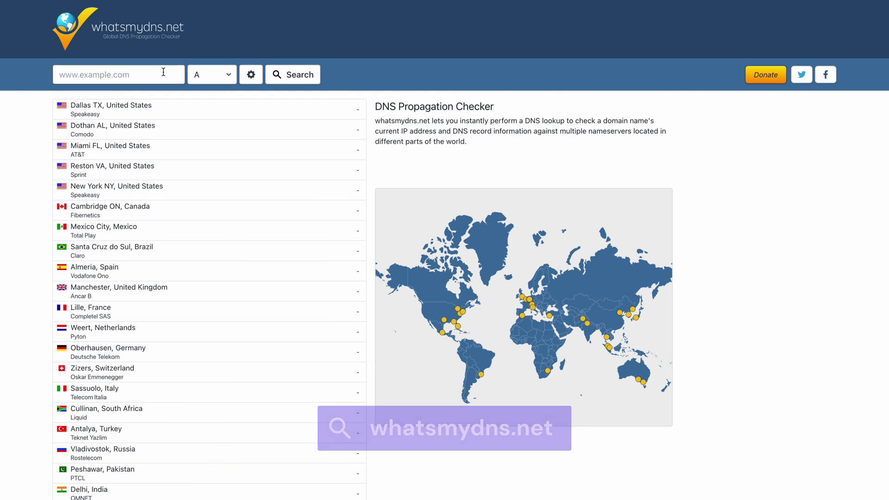
type("testifywebsite.com")
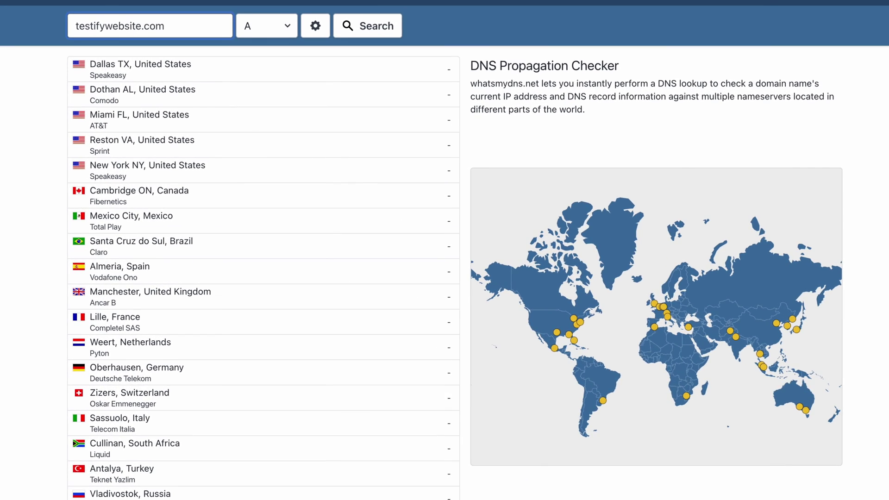
left_click(266, 26)
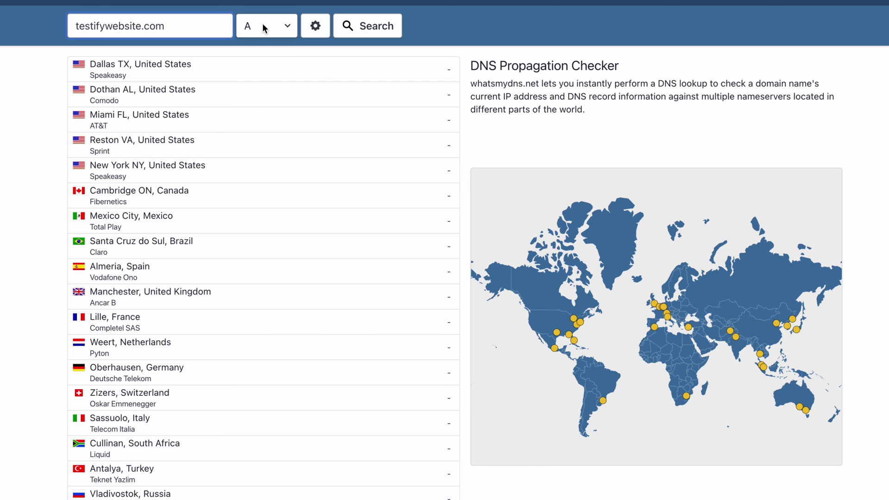
left_click(251, 93)
left_click(371, 32)
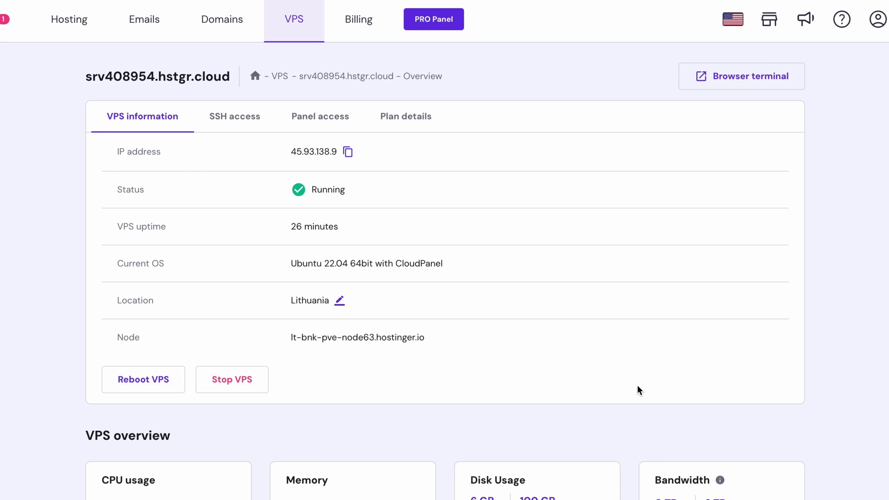
- Show the VPS Panel access details containing the CloudPanel login URL
left_click(345, 131)
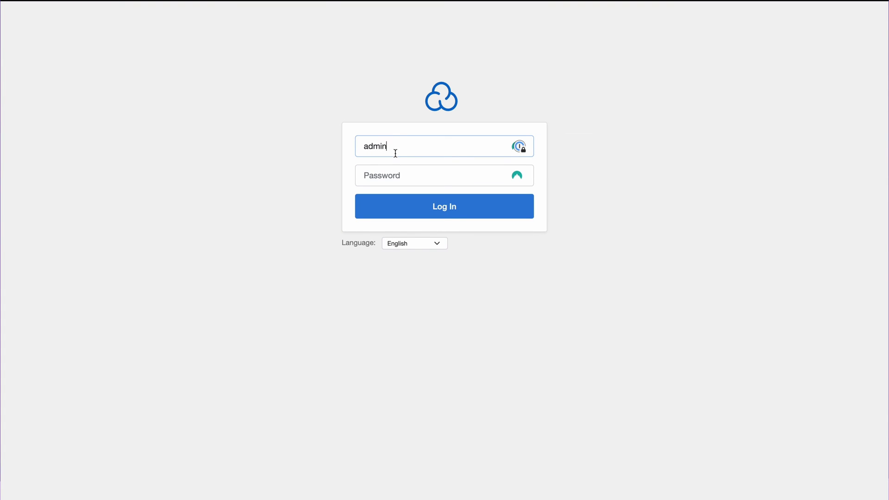
- Sign in to CloudPanel with the admin account's password
left_click(391, 173)
type("admin1234567890123456789")
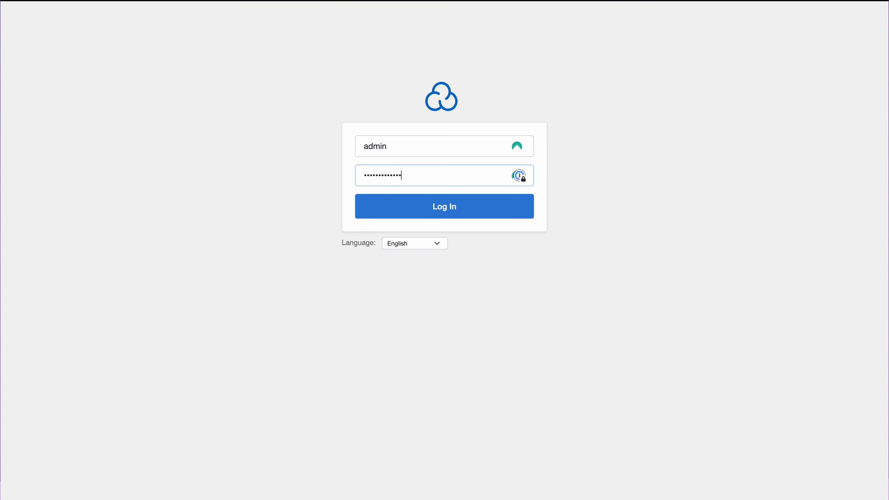
left_click(418, 207)
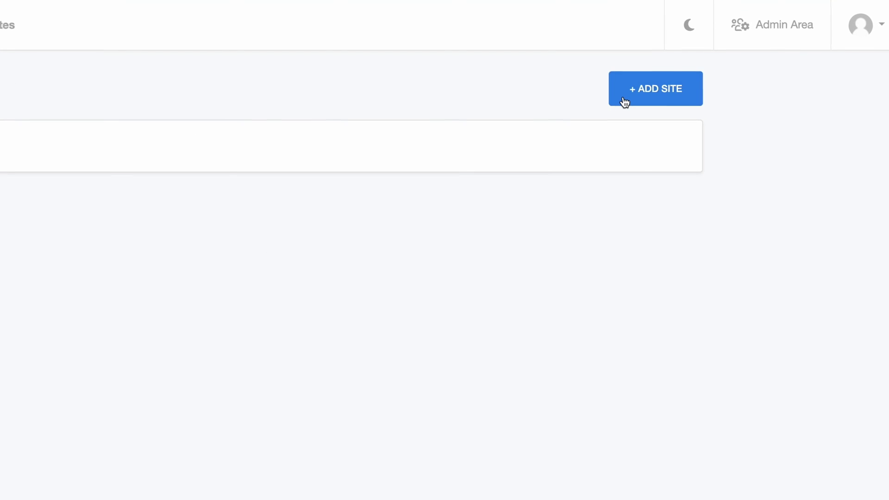
left_click(625, 99)
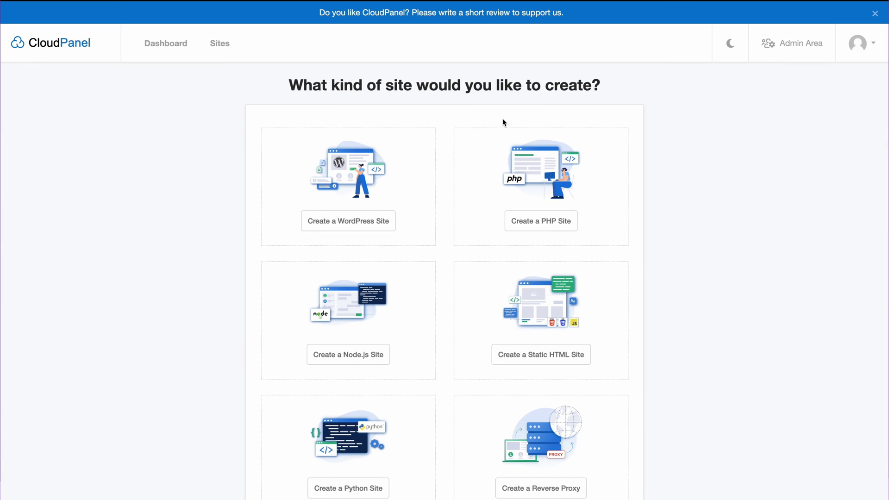
left_click(388, 218)
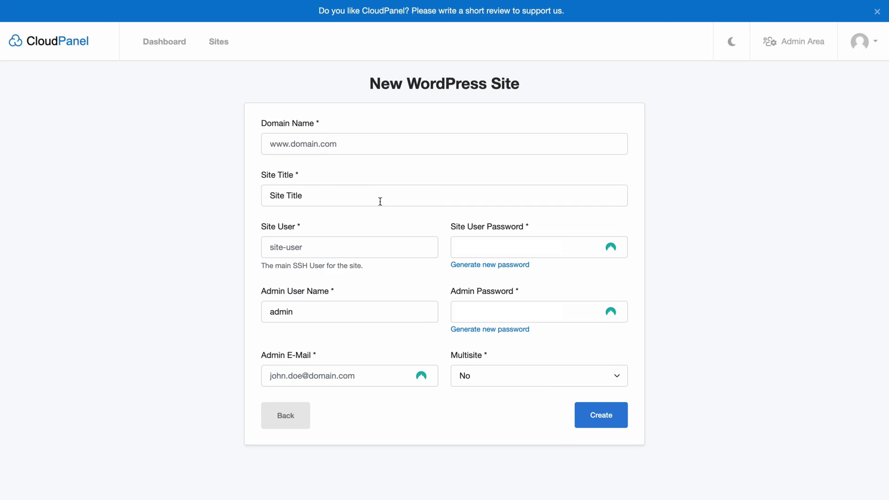
left_click(356, 143)
type("www.testifywebsite.com")
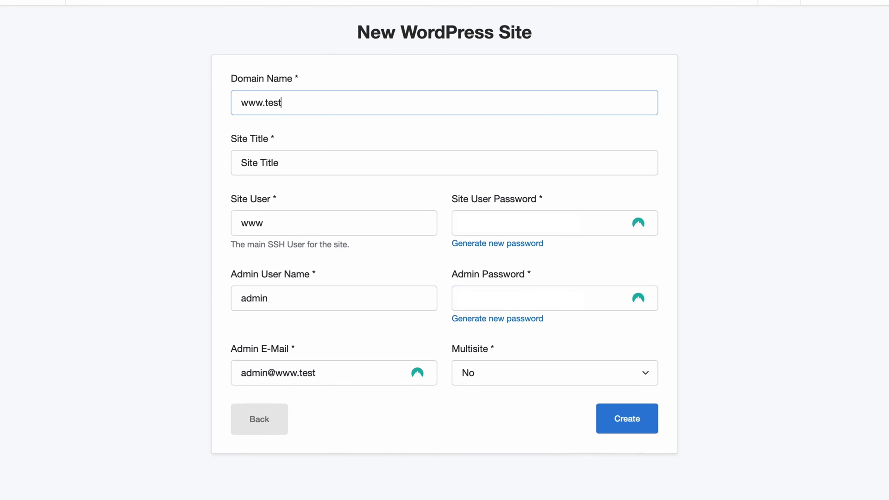
left_click(259, 162)
type("Testing 1")
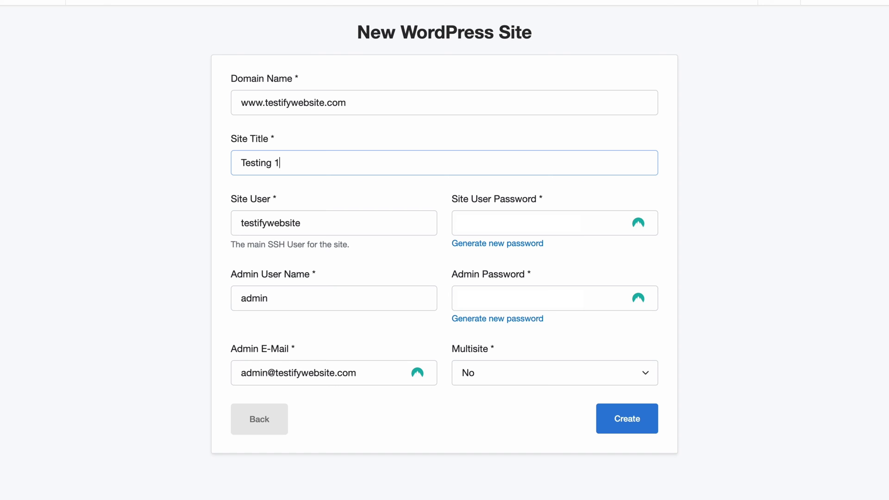
left_click(603, 422)
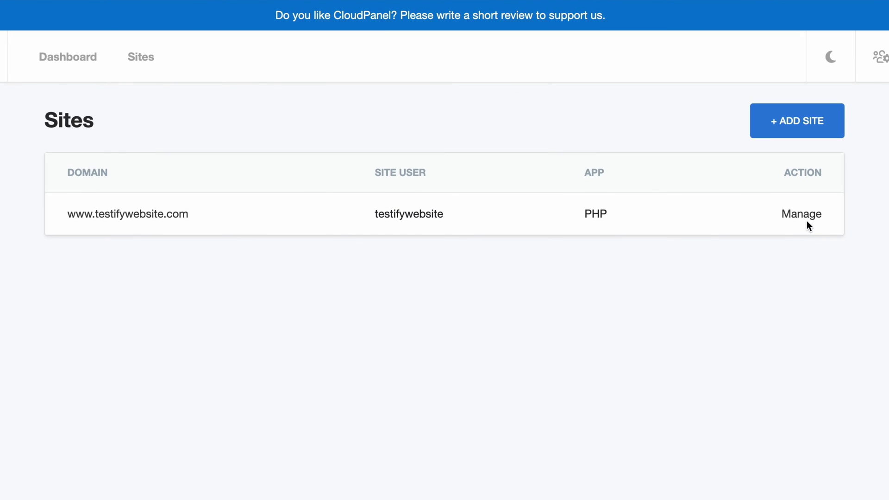
left_click(806, 224)
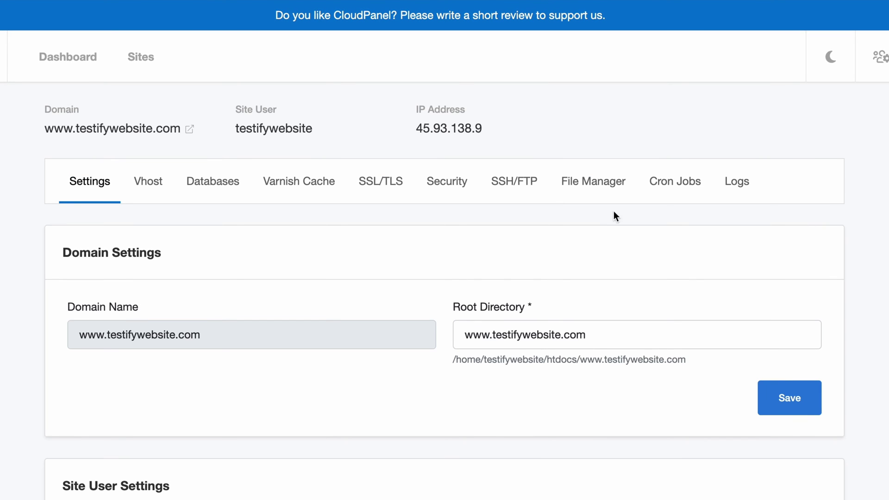
left_click(391, 192)
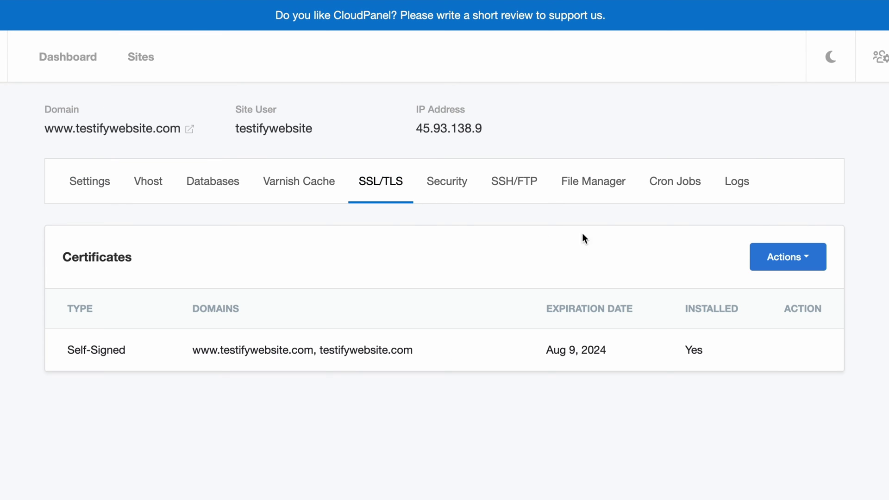
left_click(760, 257)
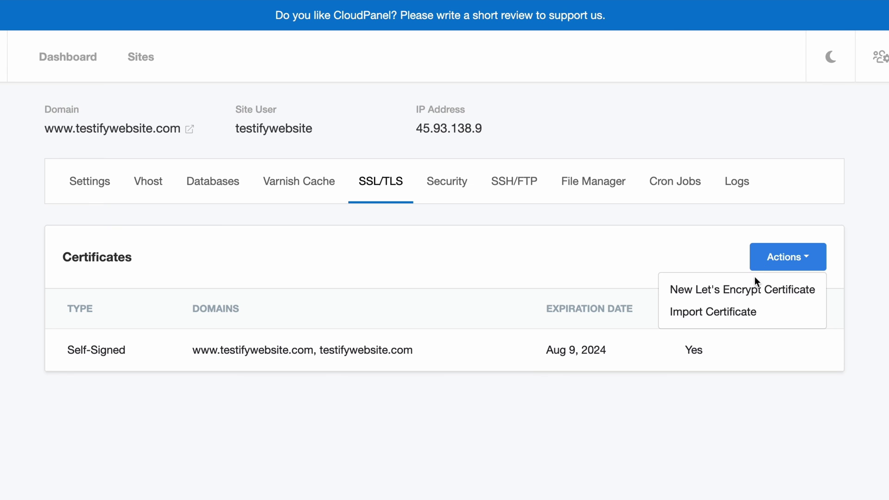
left_click(752, 290)
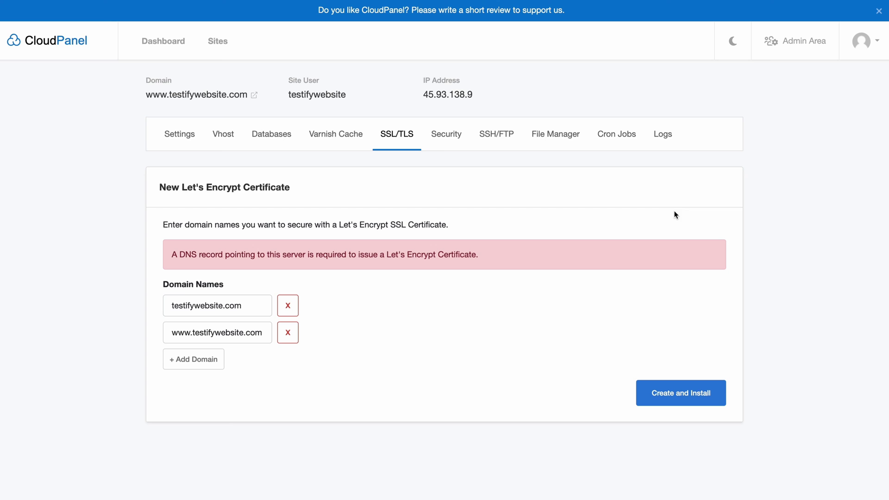
left_click(711, 405)
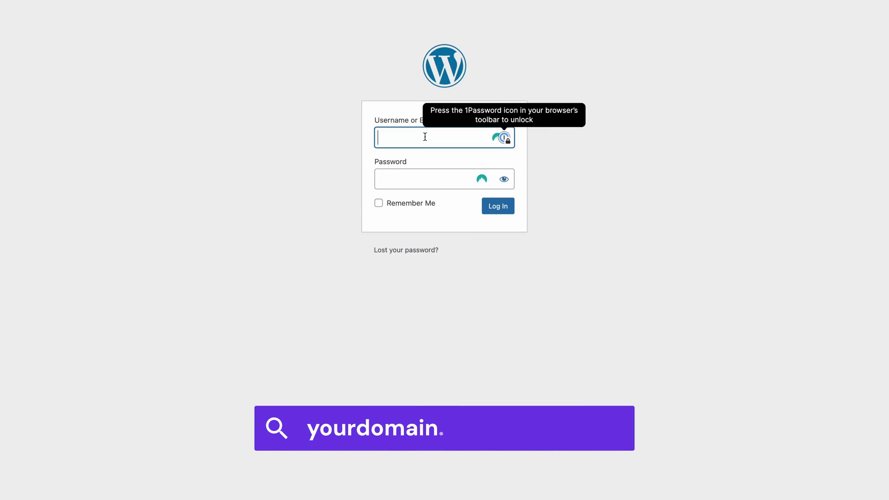
- Enter the admin username and the account password on the wp-admin login page
type("typeyou")
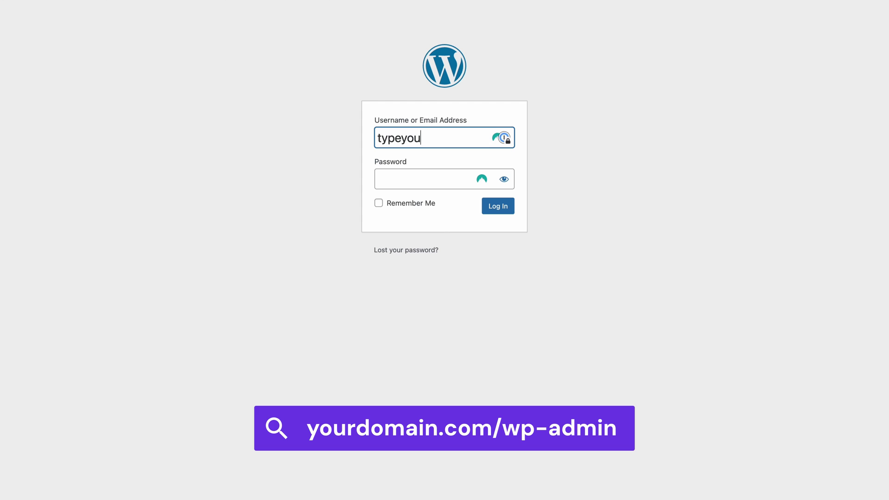
type("remail")
left_click(425, 179)
type("password123")
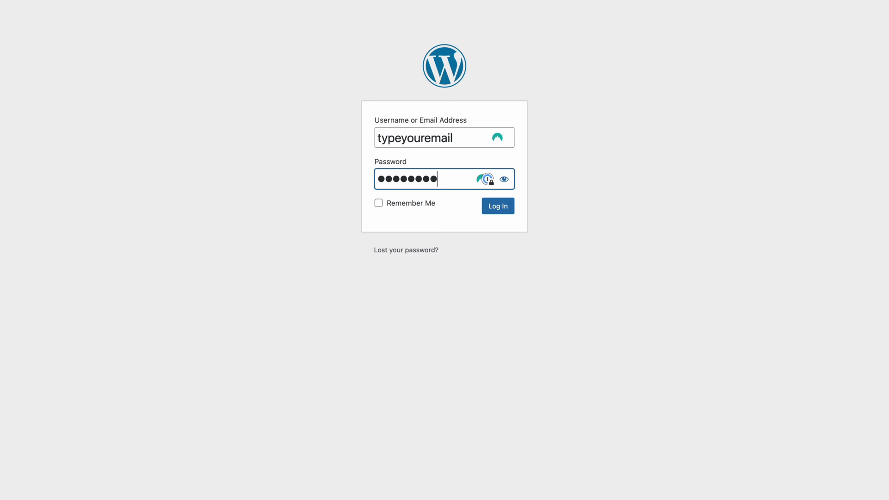